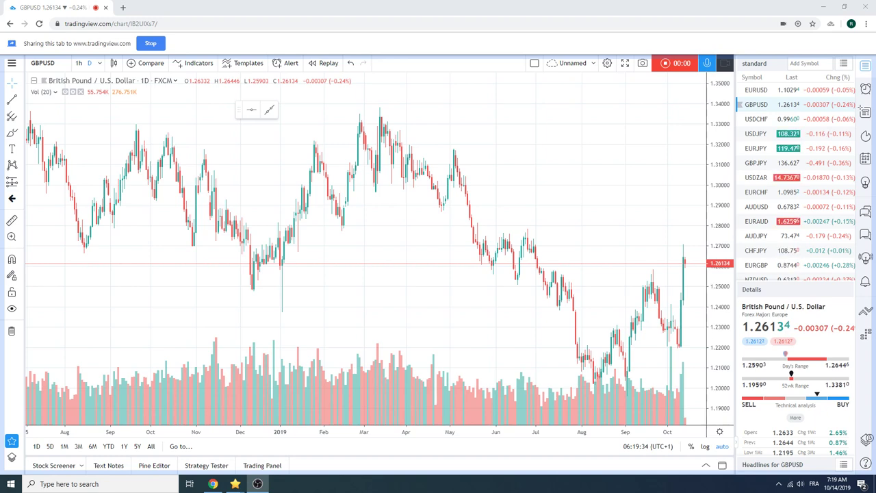
# Zoom the GBPUSD daily chart in to show May through mid-October 2019.
pyautogui.scroll(5, 456, 335)
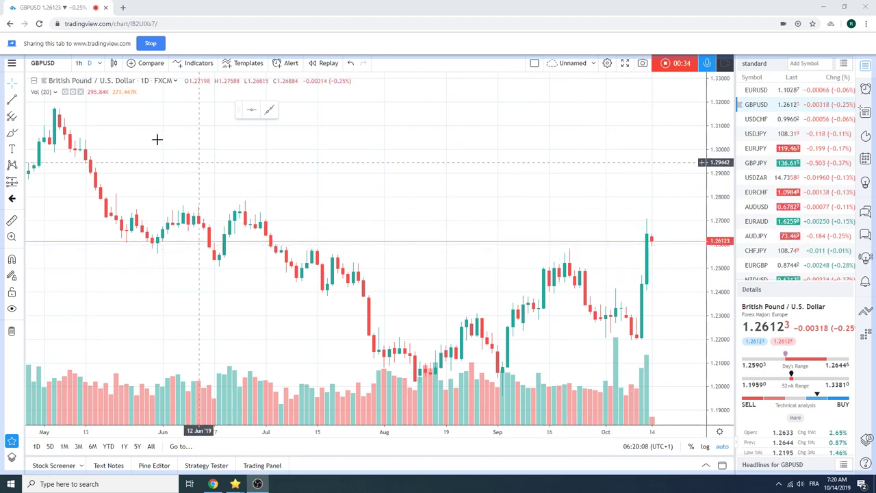
# Switch the chart symbol to GBPCHF, then clear the symbol box for another search.
pyautogui.click(60, 64)
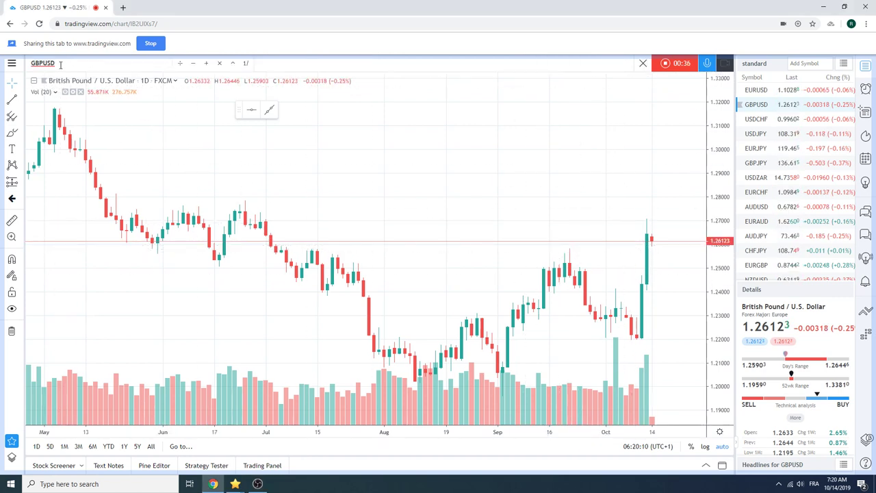
pyautogui.press('BackSpace')
pyautogui.press('BackSpace')
pyautogui.press('BackSpace')
pyautogui.press('BackSpace')
pyautogui.write('PCHF')
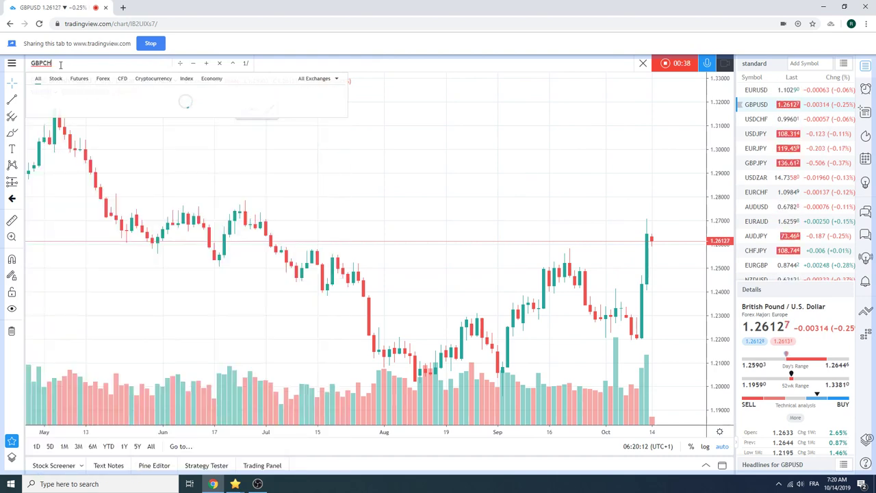
pyautogui.press('Return')
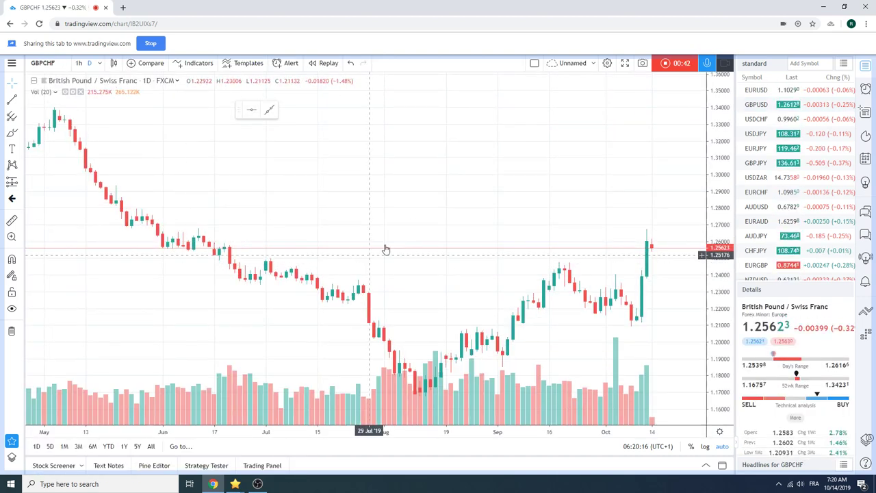
pyautogui.click(61, 64)
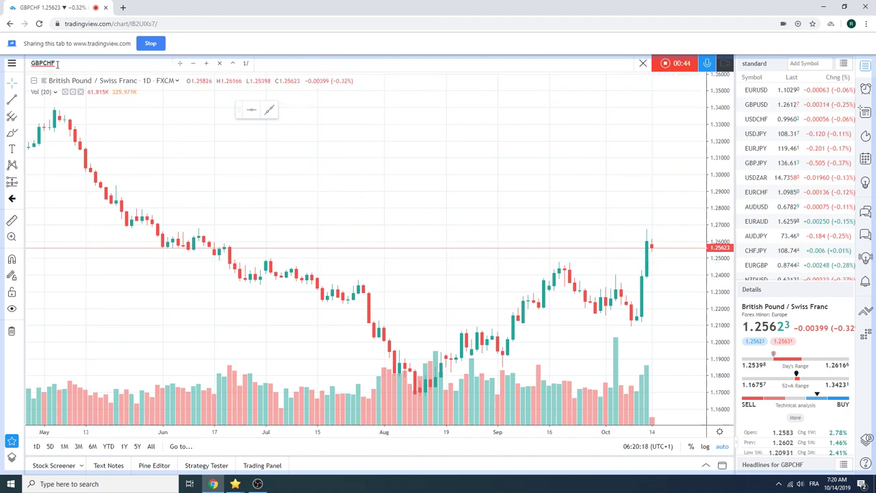
pyautogui.press('BackSpace')
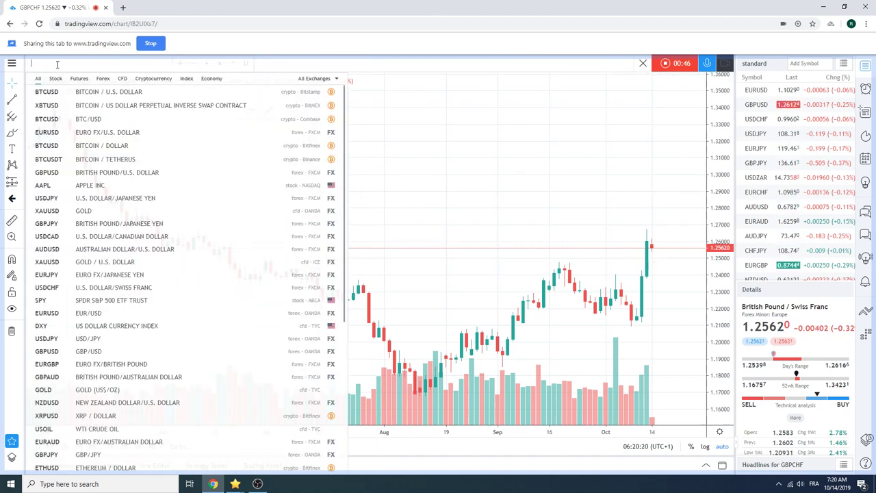
# Enter GBPUSD in the symbol search to reload its daily chart.
pyautogui.write('GBPUSD')
pyautogui.press('Return')
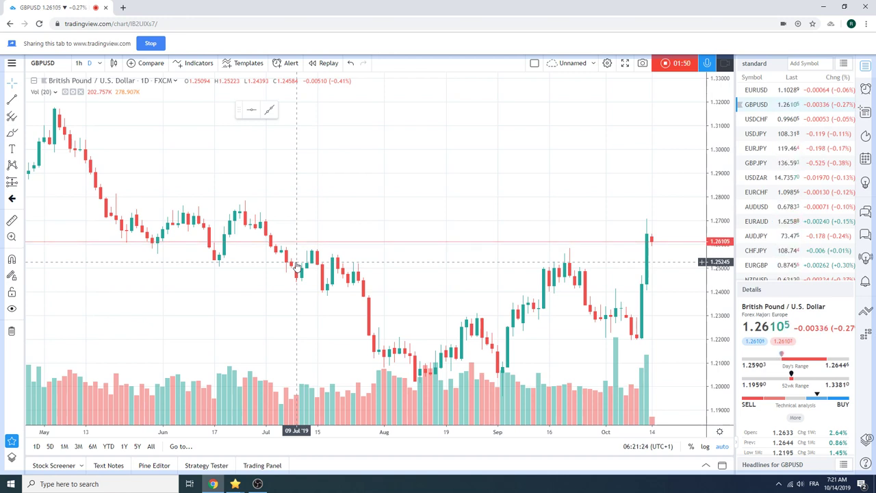
# View GBPJPY and GBPUSD from the watchlist, finishing on the EURUSD daily chart.
pyautogui.click(768, 164)
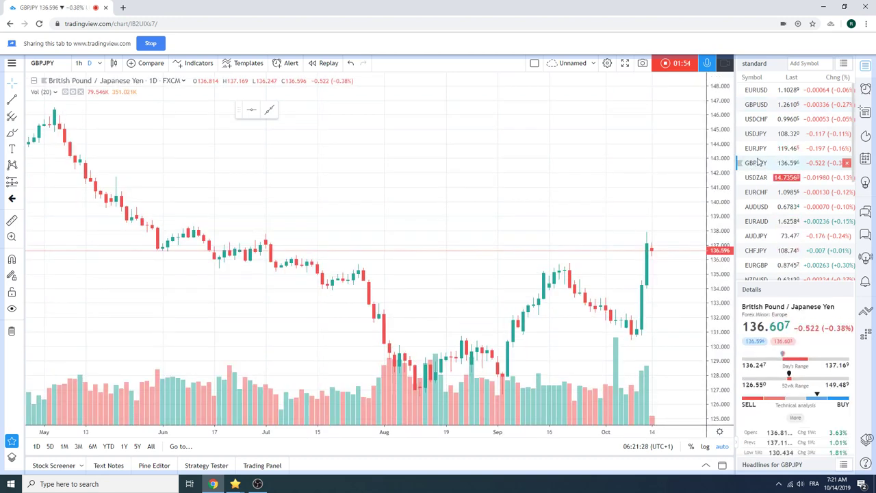
pyautogui.click(756, 104)
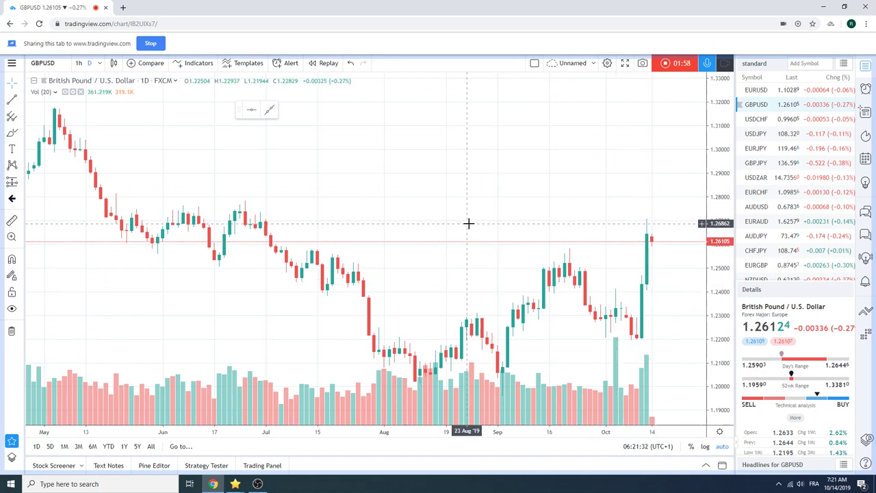
pyautogui.click(758, 91)
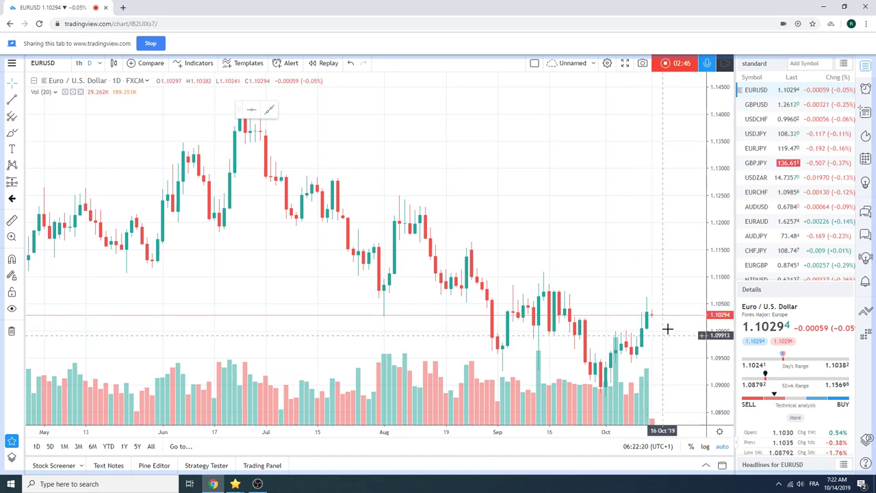
# Load the AUDUSD daily chart from the watchlist.
pyautogui.click(740, 206)
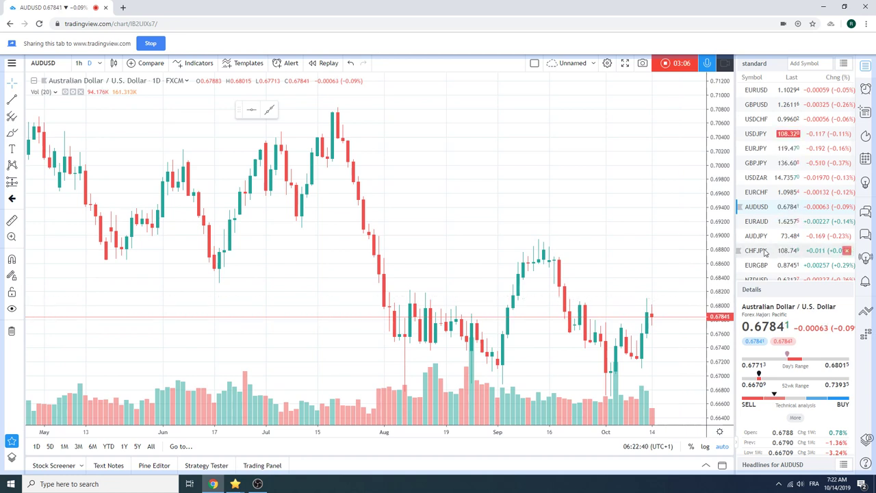
# Load the USDCAD daily chart from further down the watchlist.
pyautogui.scroll(-1, 790, 196)
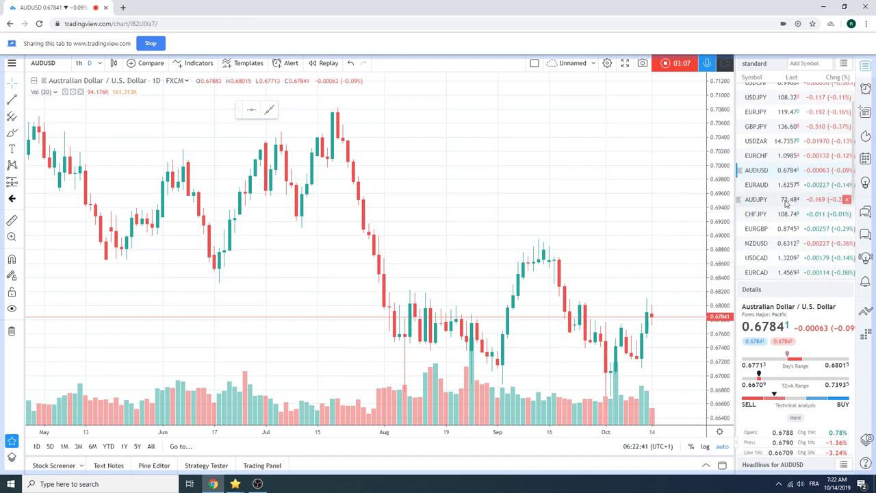
pyautogui.click(756, 258)
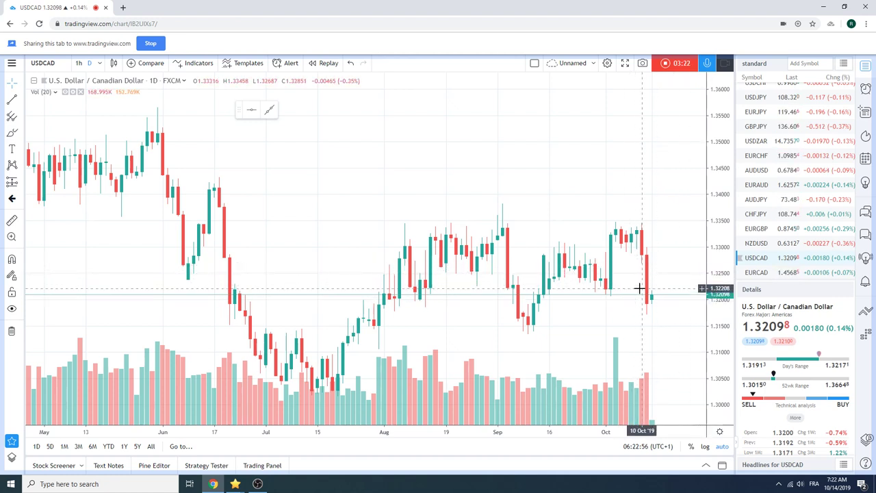
pyautogui.scroll(-1, 777, 194)
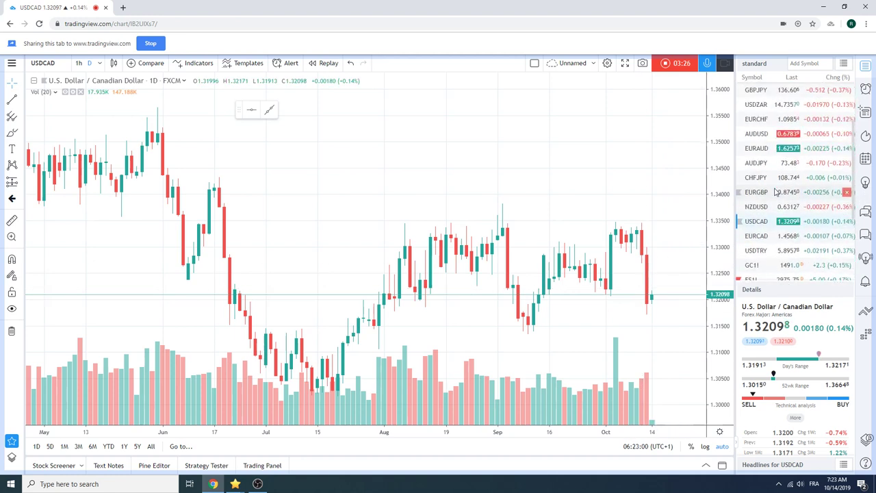
# Change the chart symbol to CADJPY.
pyautogui.click(66, 66)
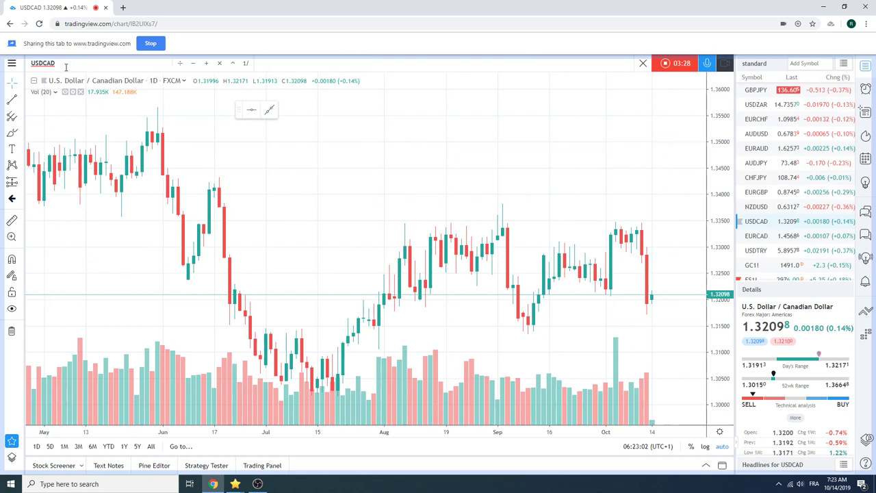
pyautogui.write('CADJ')
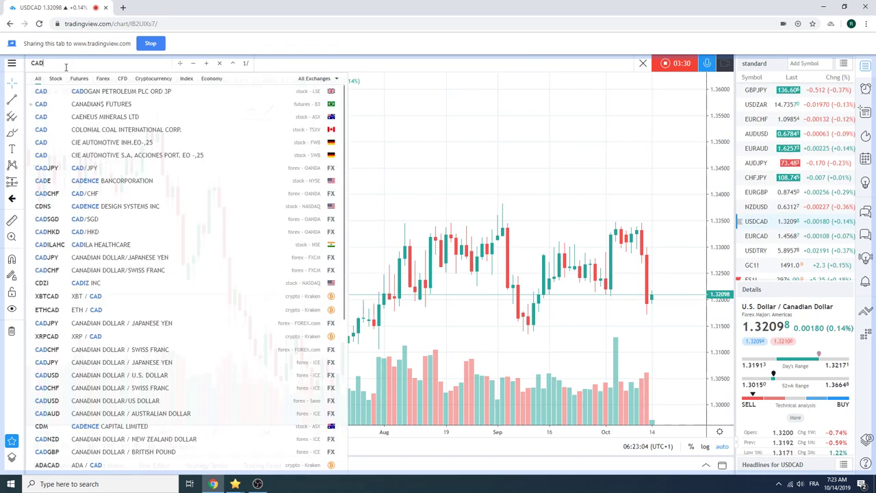
pyautogui.write('PY')
pyautogui.press('Return')
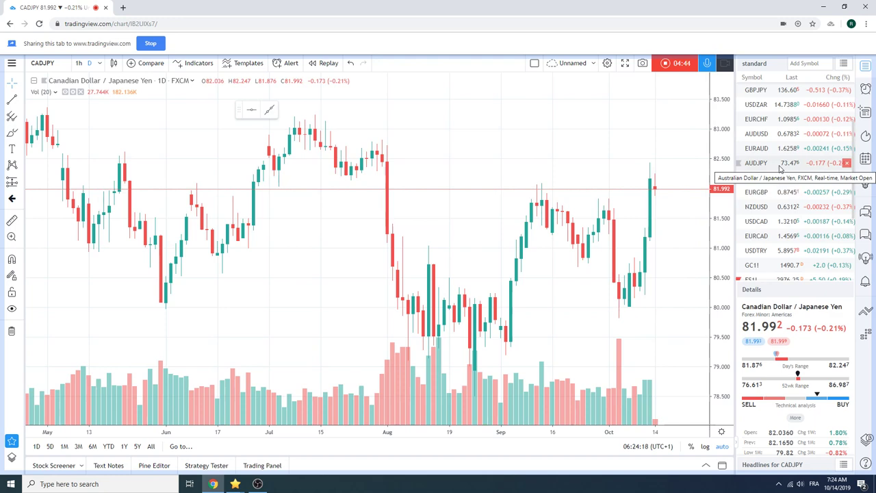
# Load the ES1! S&P 500 E-mini futures daily chart from the watchlist.
pyautogui.scroll(-1, 779, 169)
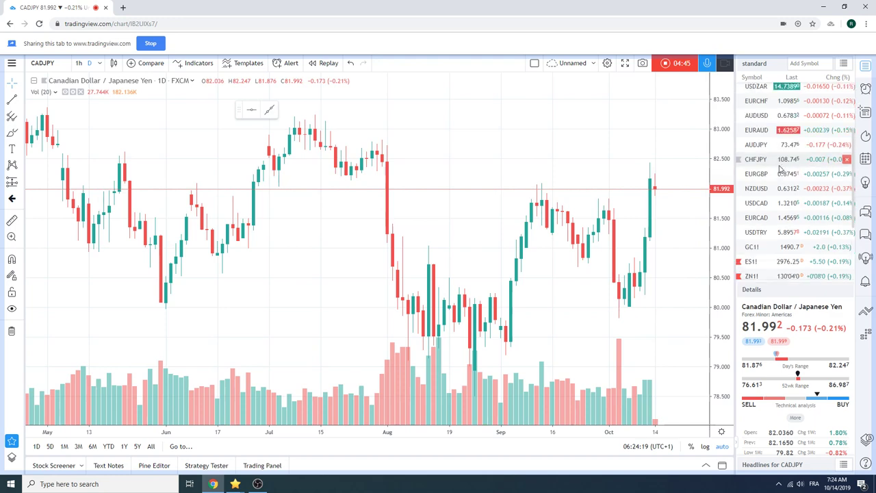
pyautogui.click(778, 264)
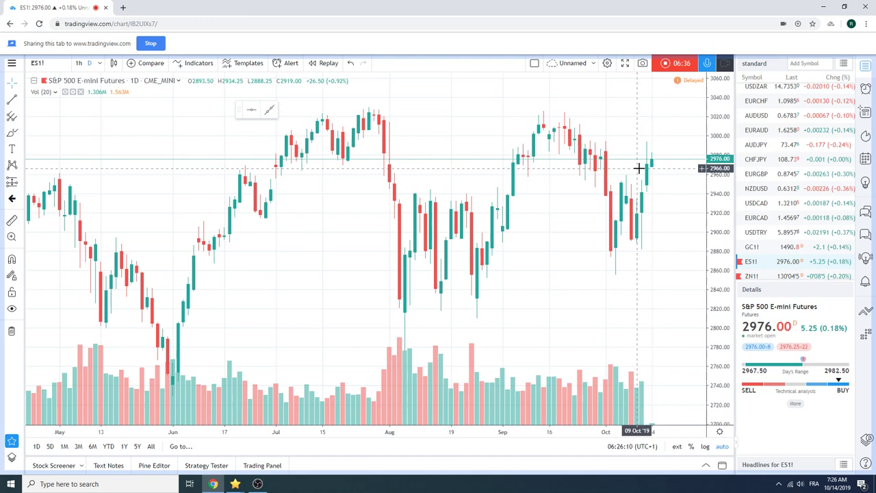
pyautogui.scroll(-1, 767, 158)
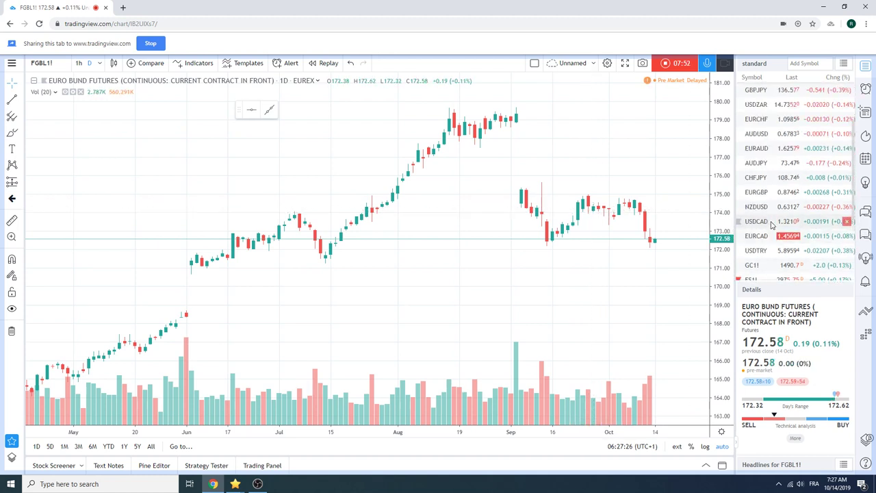
pyautogui.scroll(-2, 772, 225)
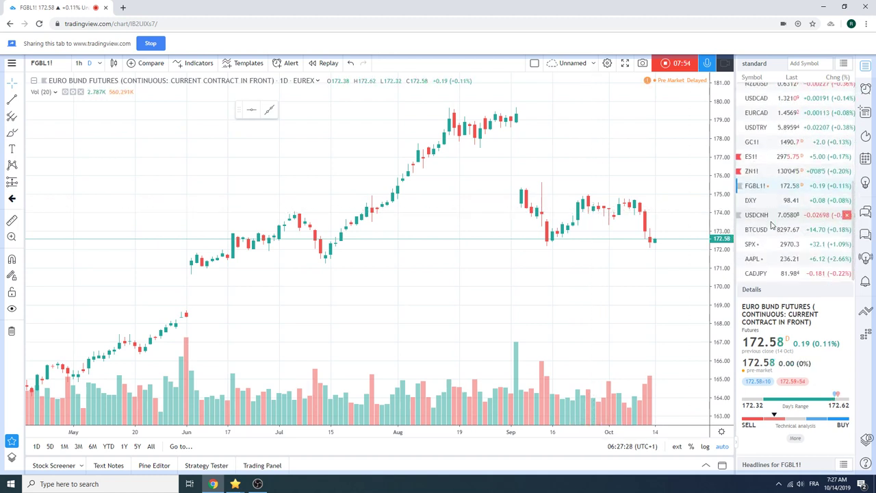
pyautogui.scroll(1, 772, 225)
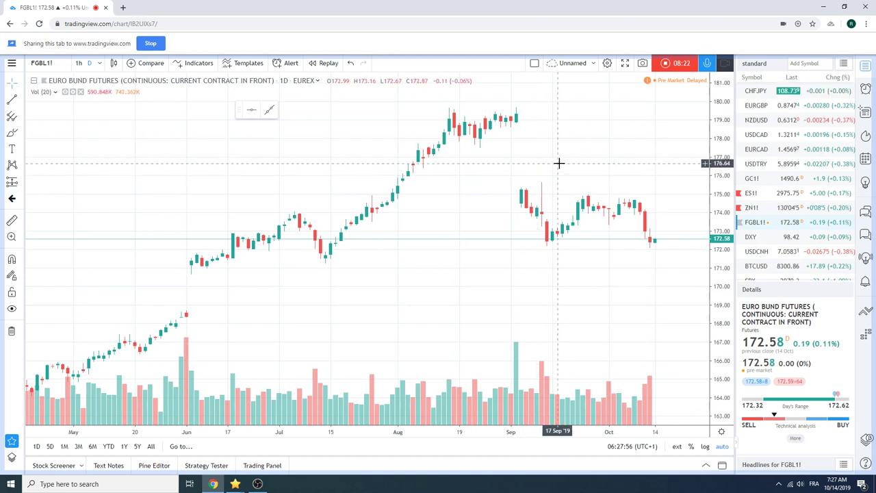
# Zoom out the FGBL1! chart to span March through mid-October 2019.
pyautogui.scroll(-1, 558, 163)
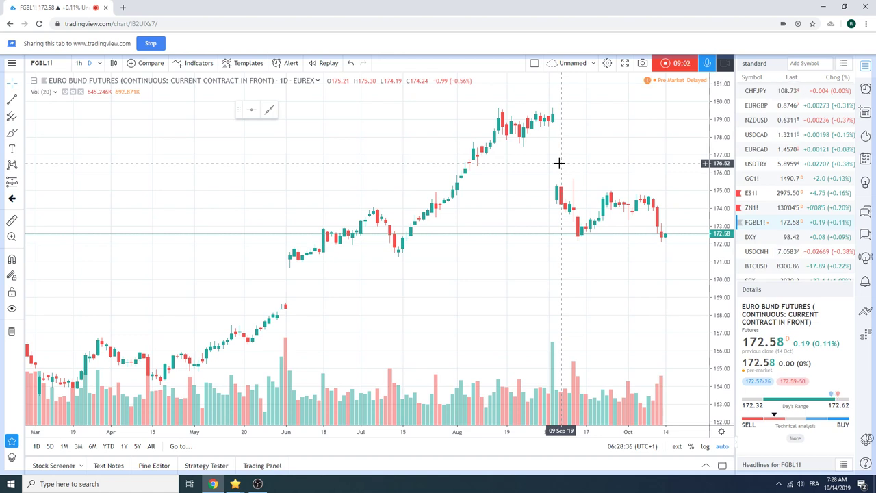
pyautogui.scroll(-1, 777, 181)
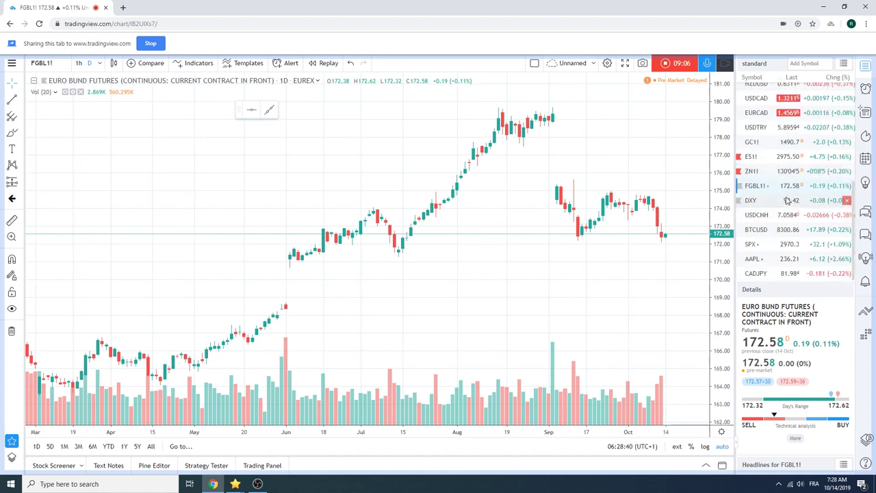
pyautogui.scroll(2, 783, 195)
pyautogui.scroll(-1, 787, 199)
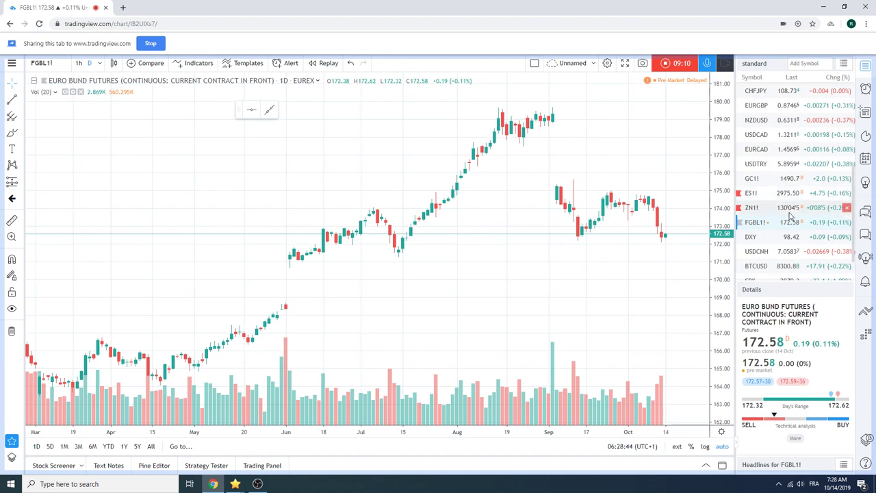
pyautogui.scroll(3, 788, 214)
pyautogui.scroll(2, 791, 218)
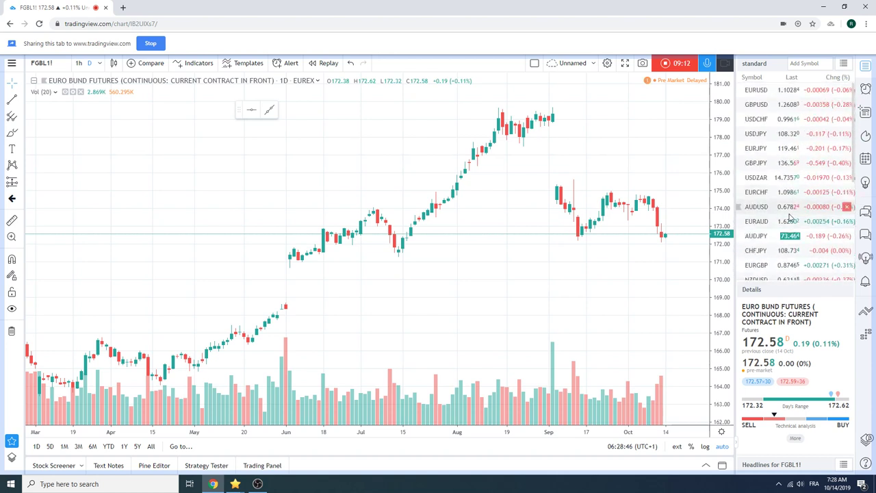
pyautogui.scroll(-2, 790, 218)
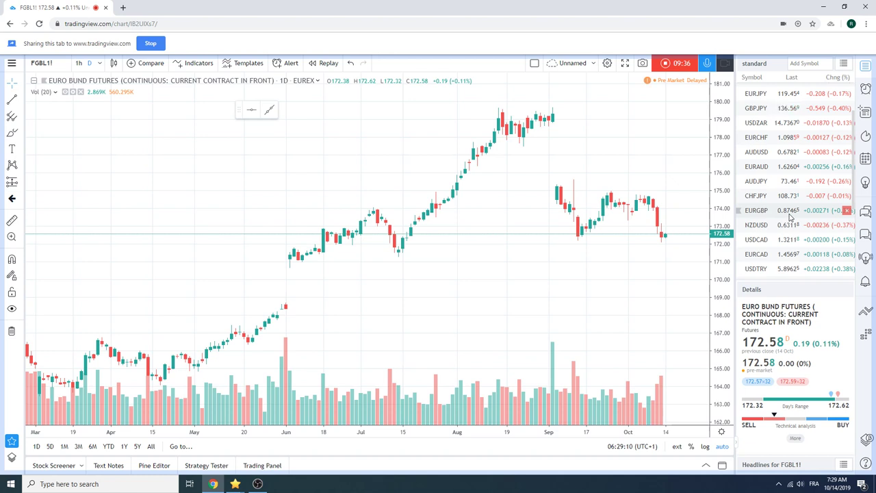
# Stop the FGBL1! video idea recording to bring up its upload preview.
pyautogui.click(669, 63)
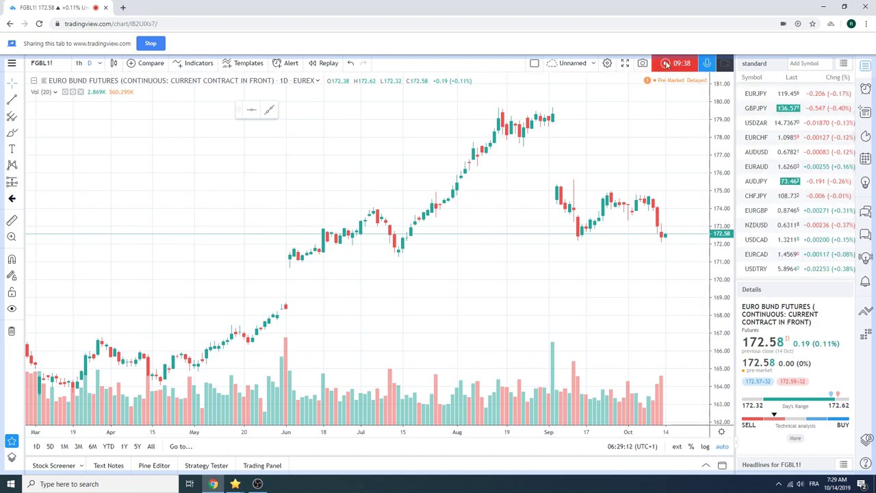